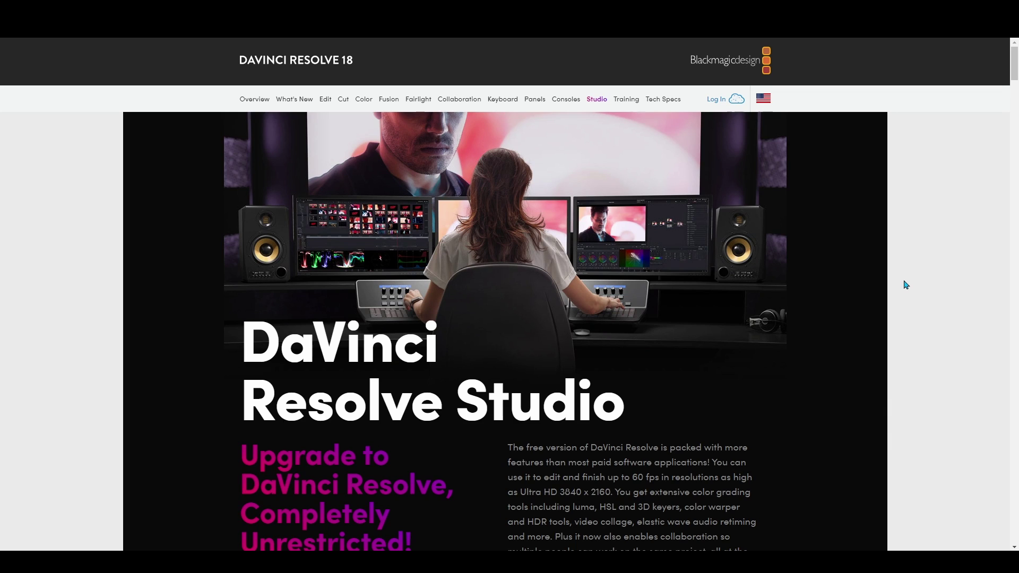
- Scroll the DaVinci Resolve Studio page down to the 120 fps, 32K and HDR feature graphic
scroll(906, 285, down, 2)
scroll(906, 285, down, 4)
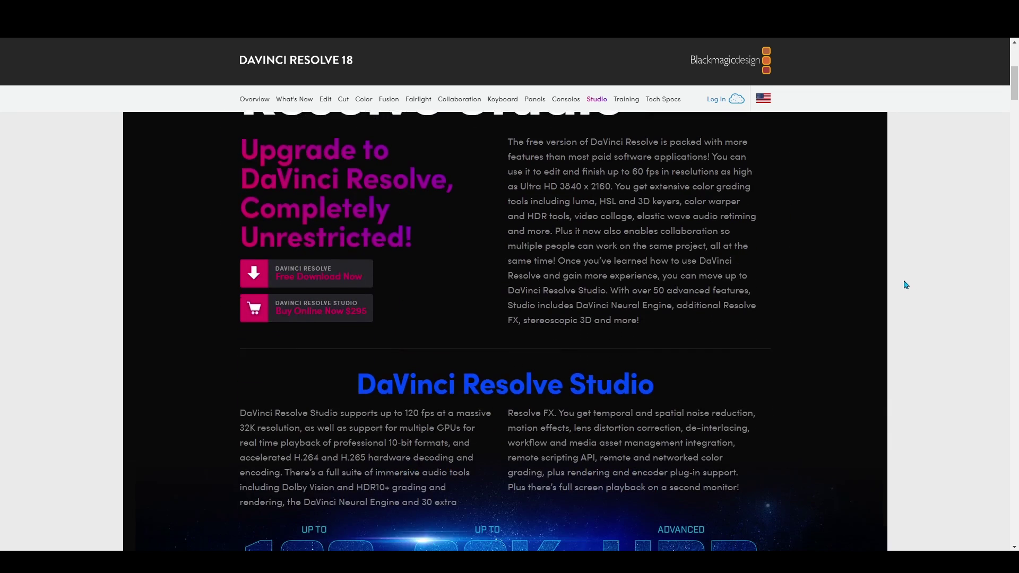
scroll(906, 285, down, 2)
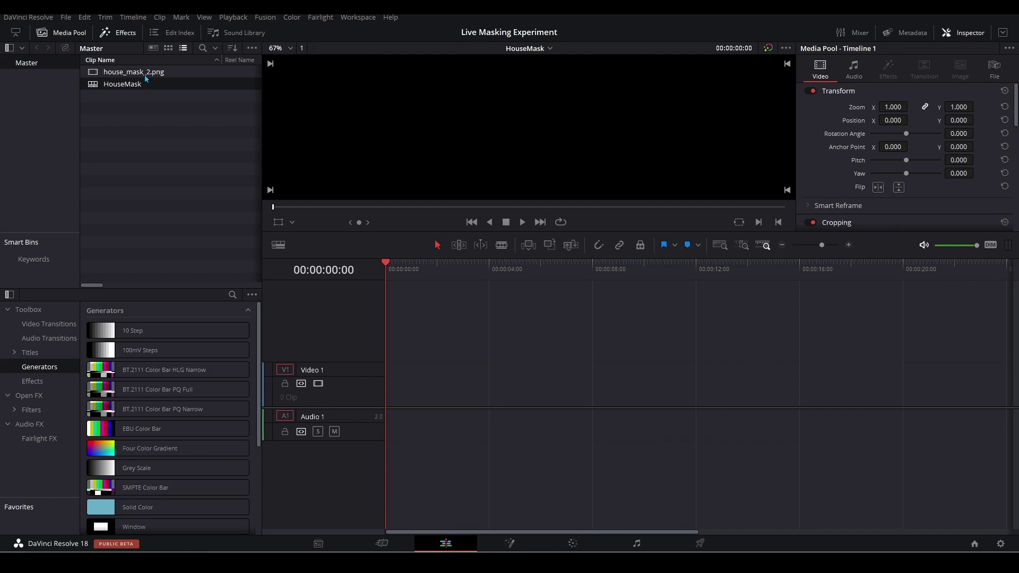
- Place house_mask_2.png on Video 1 and add a Background node in Fusion
drag(146, 79, 386, 389)
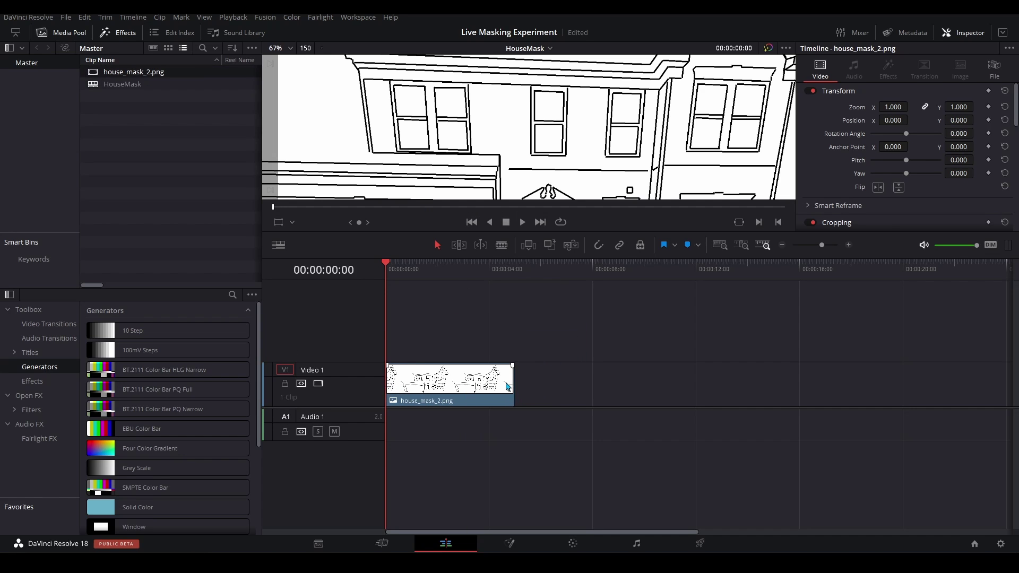
click(598, 245)
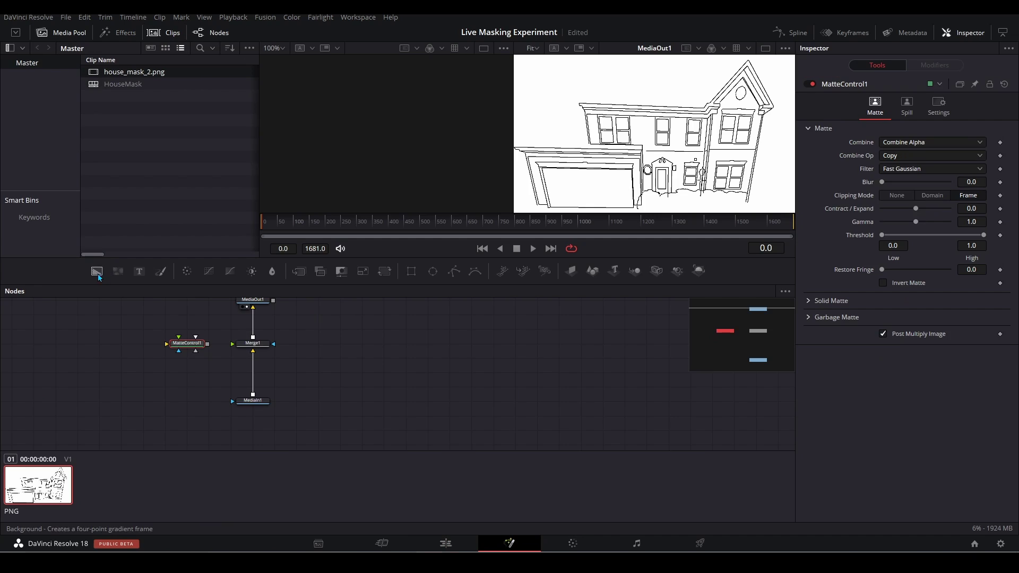
drag(97, 271, 99, 345)
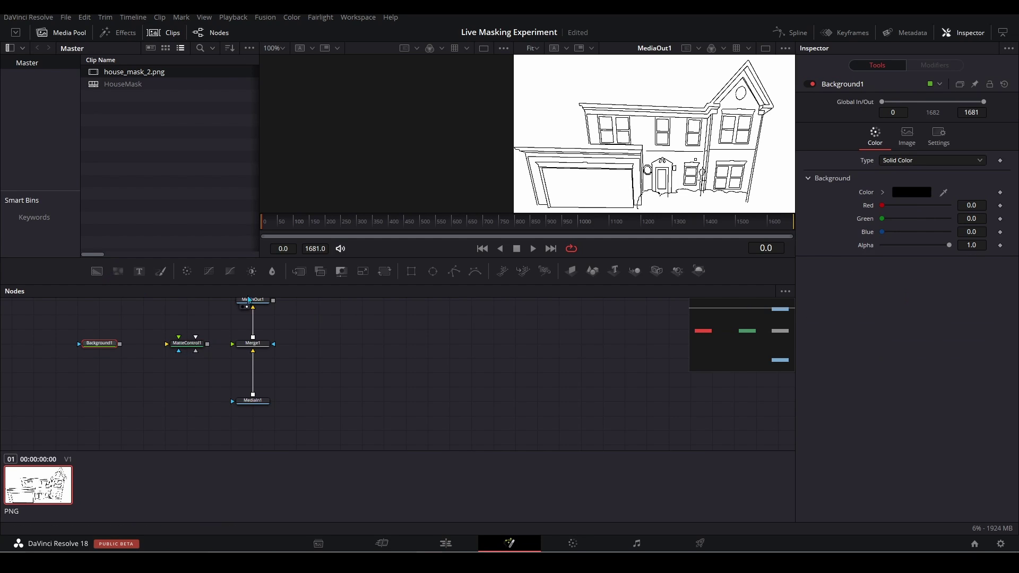
scroll(326, 352, up, 2)
drag(266, 340, 267, 310)
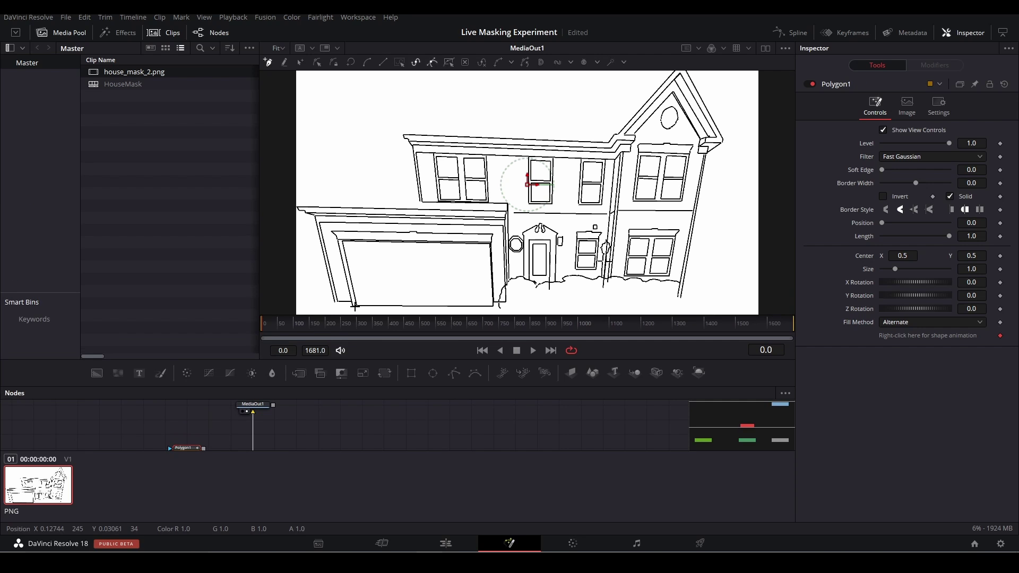
- Draw a closed four-point polygon mask around the garage door
click(355, 306)
click(341, 240)
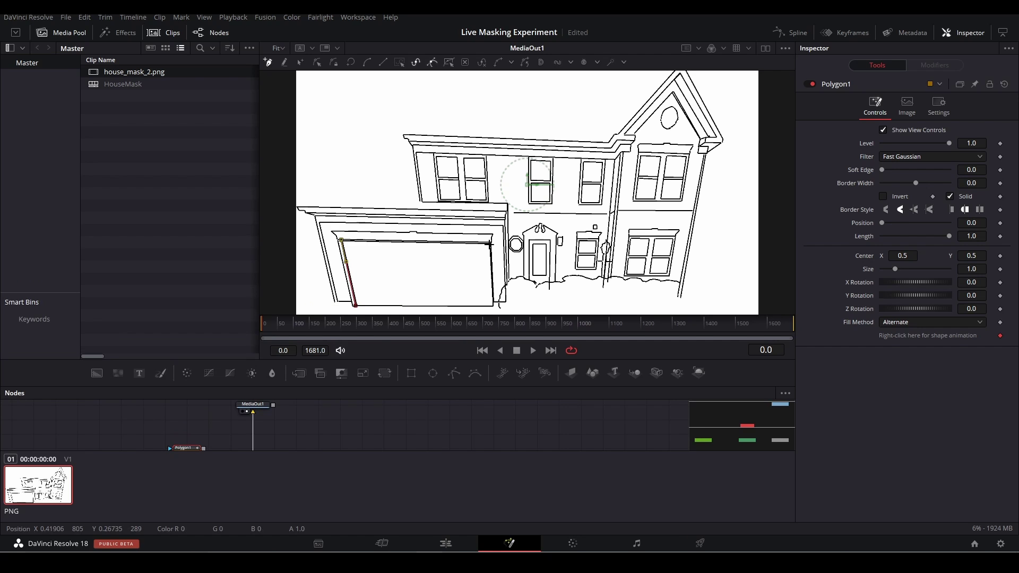
click(490, 245)
click(493, 307)
click(355, 306)
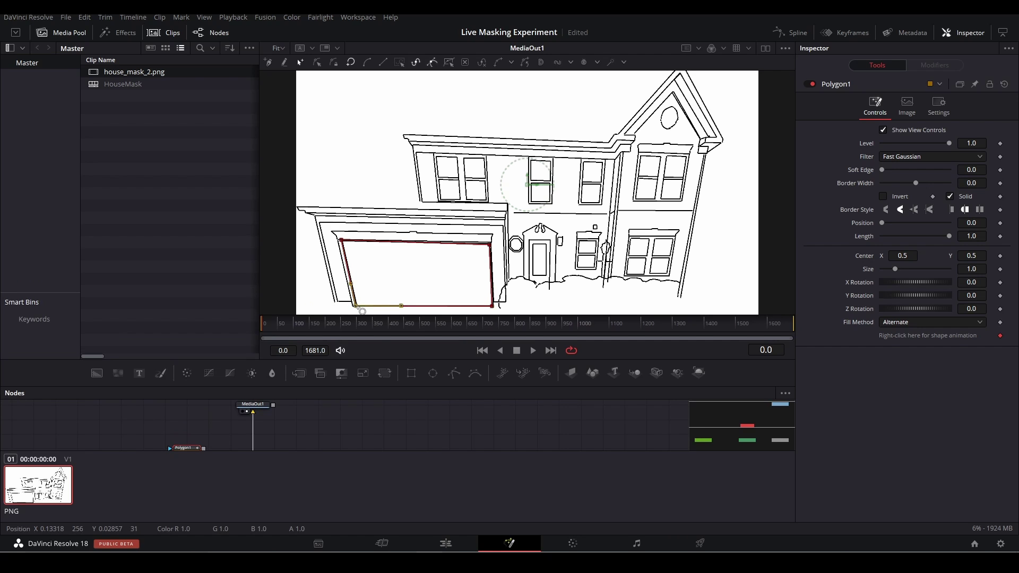
- Use Polygon1 as MatteControl1's mask, route Background1 through it into Merge1, and enlarge the viewer
drag(382, 360, 382, 221)
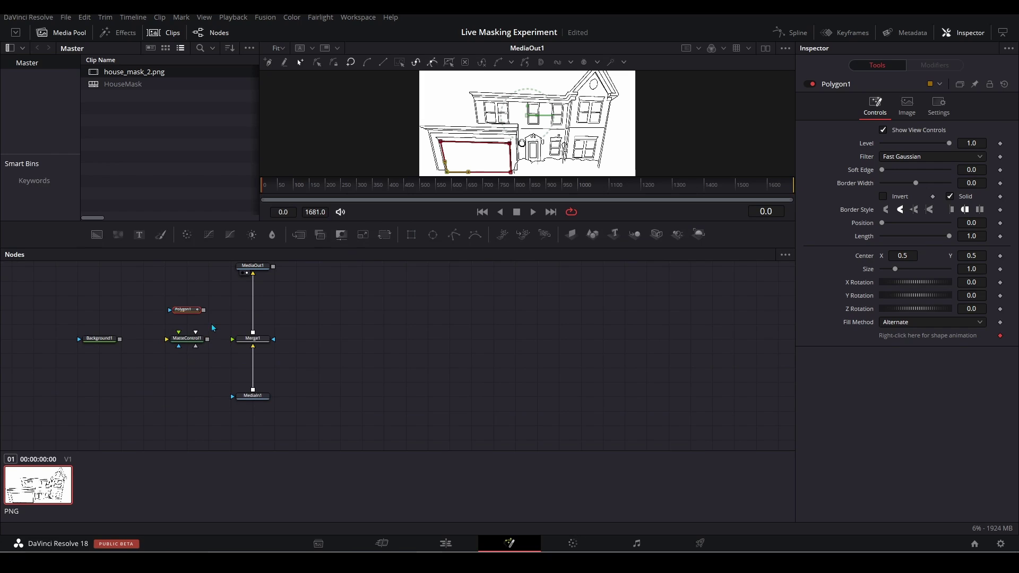
drag(203, 309, 196, 332)
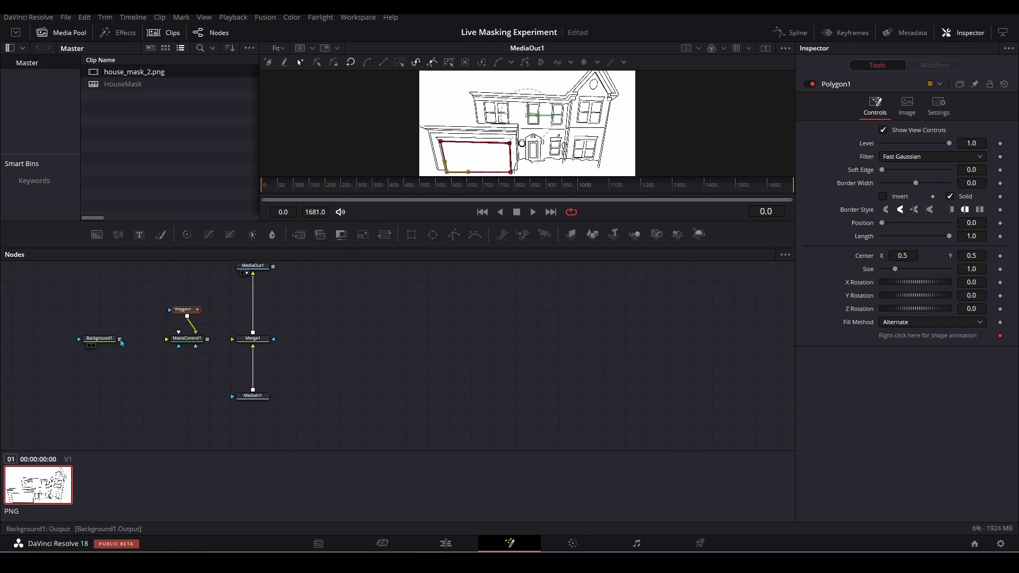
drag(120, 340, 246, 343)
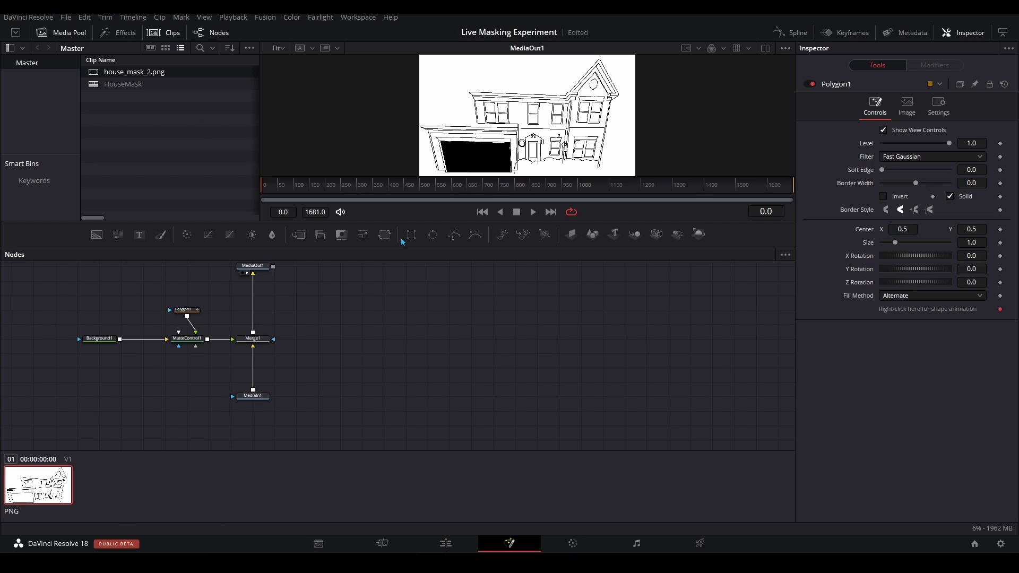
drag(401, 245, 340, 397)
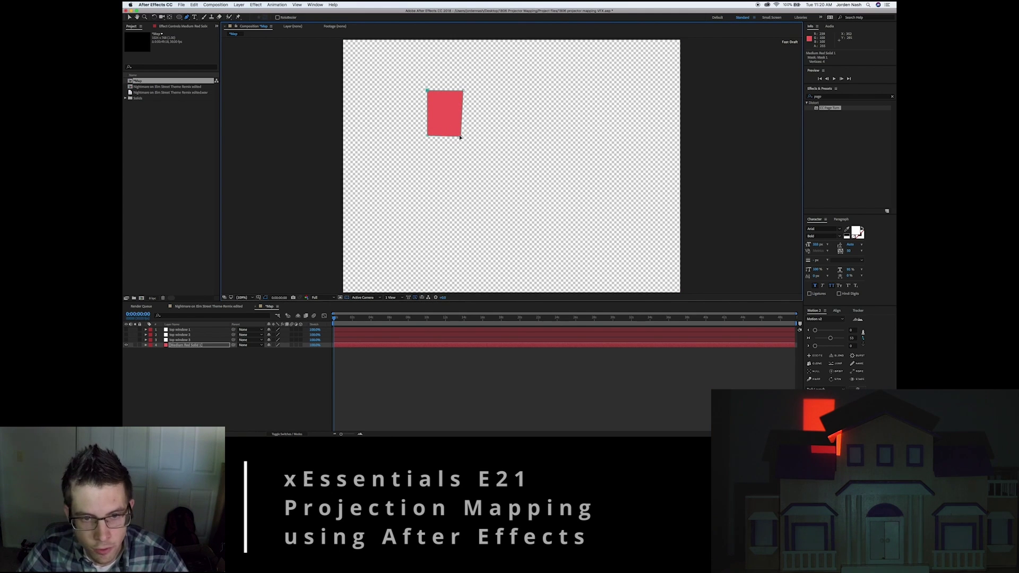
- Drag the red mask's four corners inward until it covers the upper window, then check the vertices
drag(460, 132, 488, 147)
drag(464, 91, 488, 121)
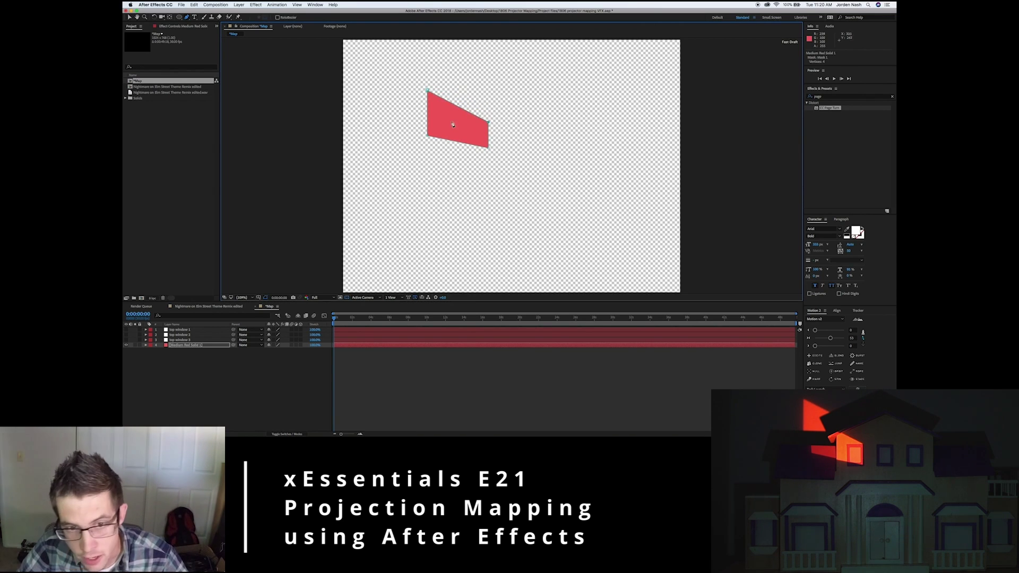
drag(427, 135, 471, 149)
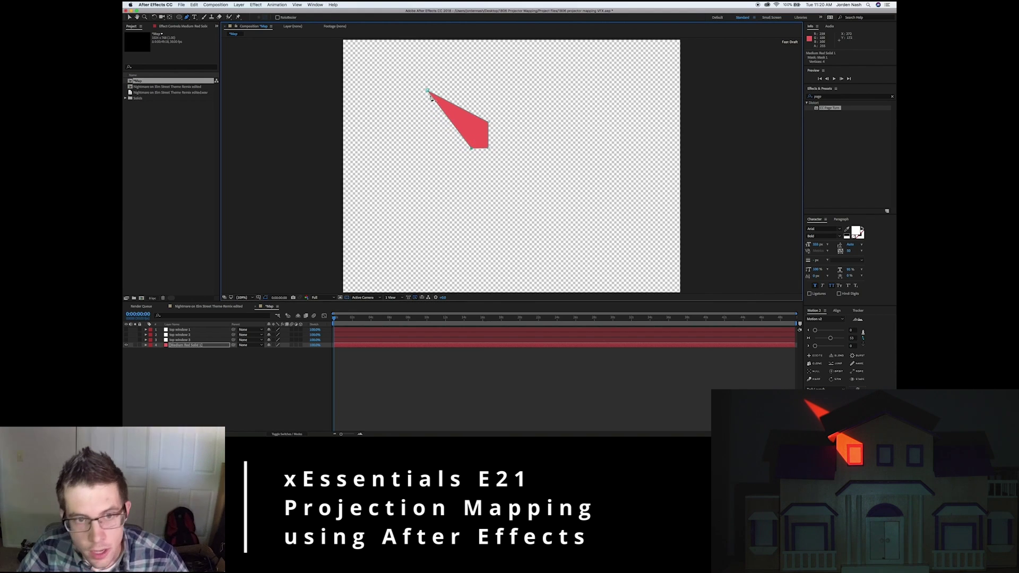
drag(428, 91, 470, 123)
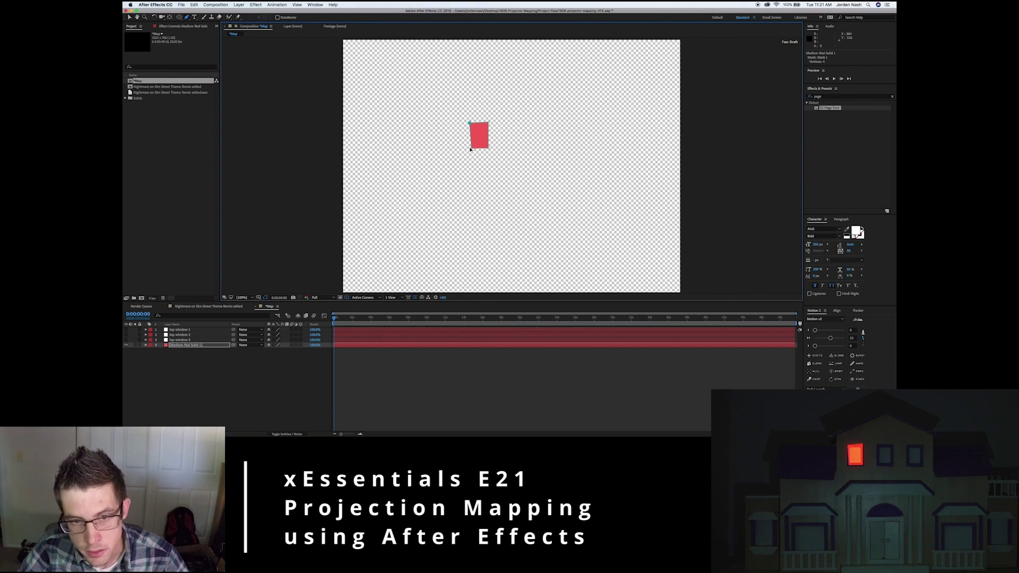
click(469, 150)
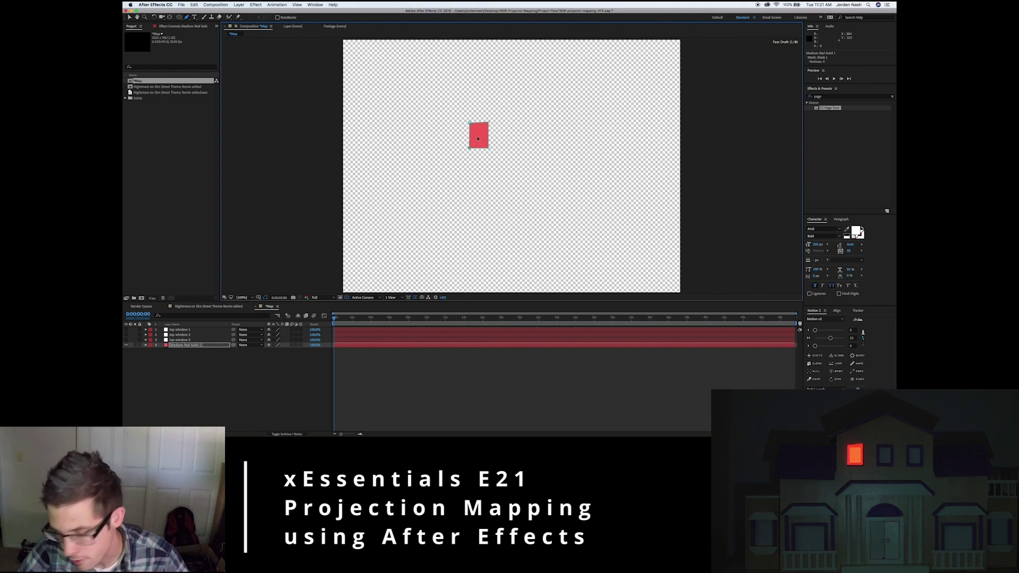
click(489, 123)
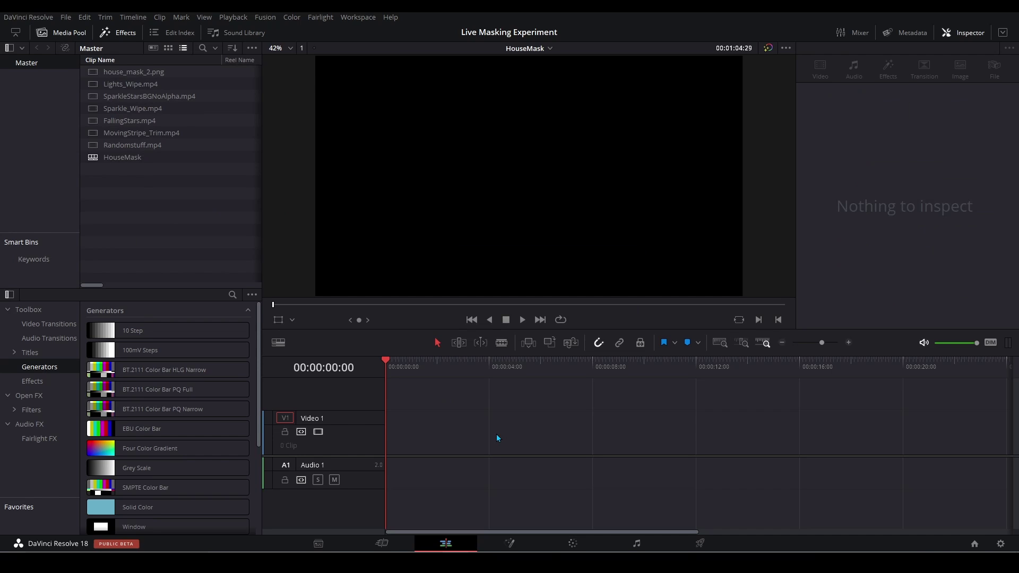
- Create a Wall_Mask Fusion composition clip with an adjusted duration and open it in Fusion
right_click(230, 227)
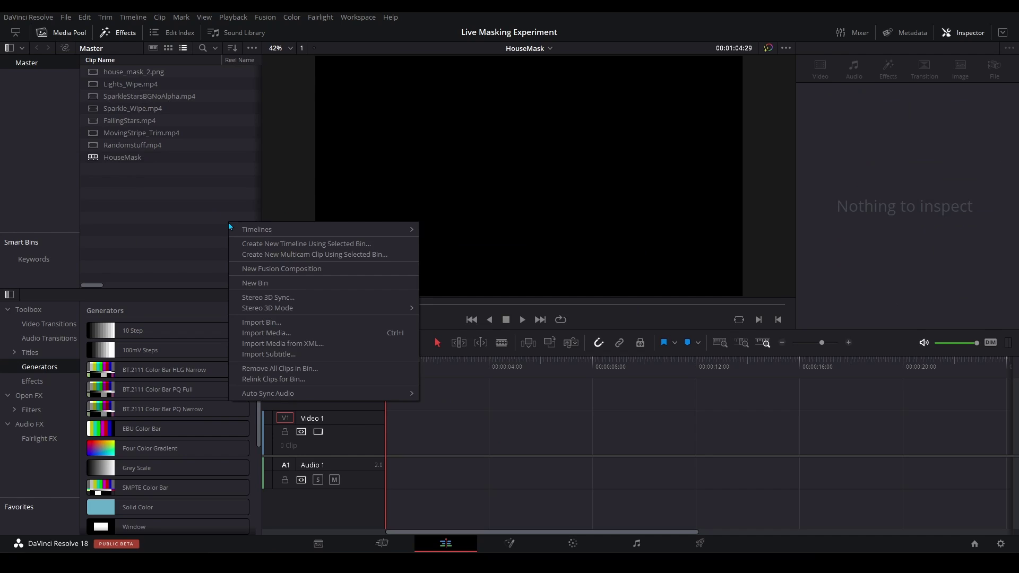
click(282, 269)
click(493, 269)
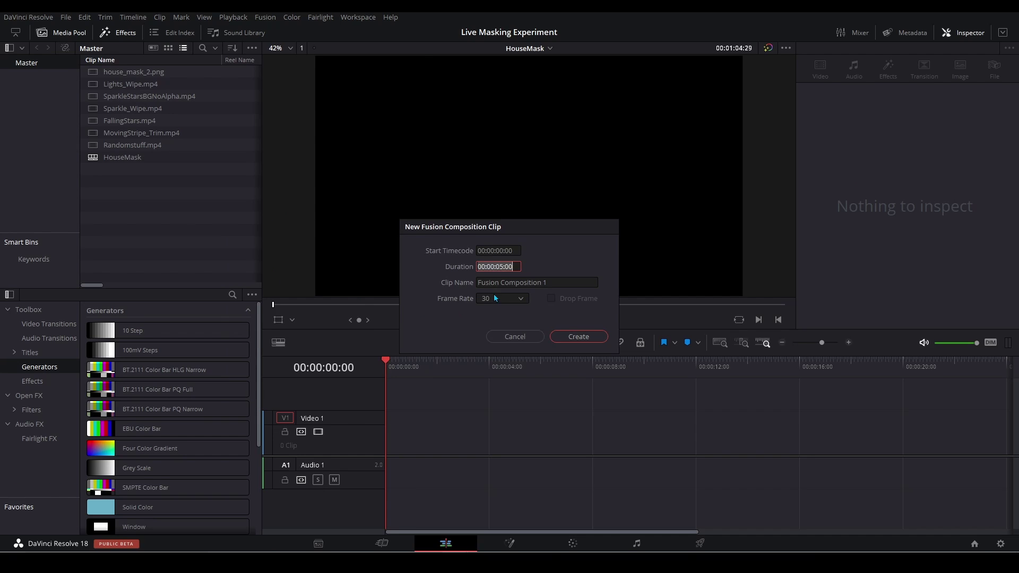
click(491, 267)
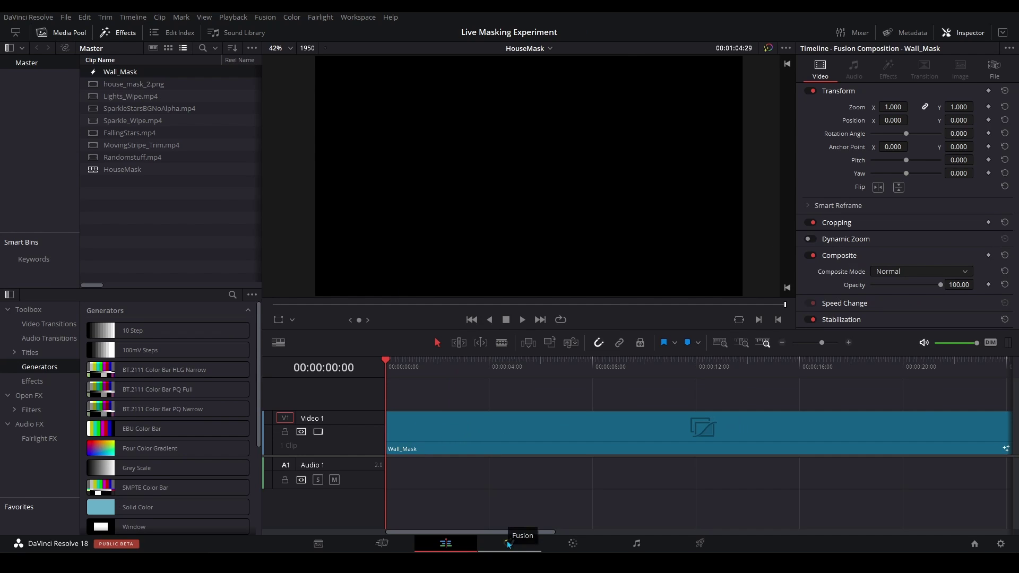
click(508, 544)
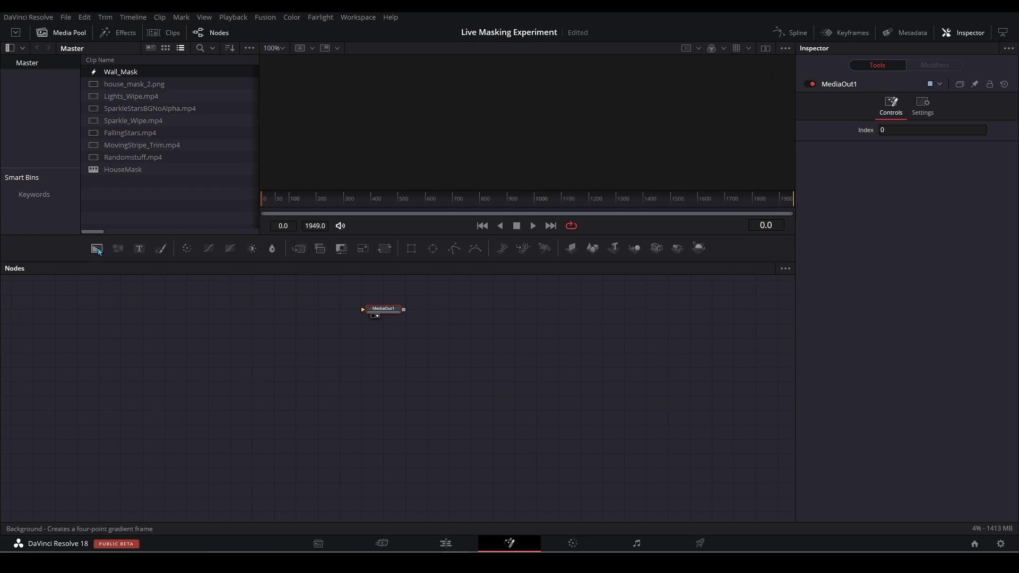
- Add a fully transparent Background1 and insert Merge1 before MediaOut1
mouse_move(96, 248)
mouse_down()
mouse_move(434, 472)
mouse_move(399, 476)
mouse_move(364, 309)
mouse_up()
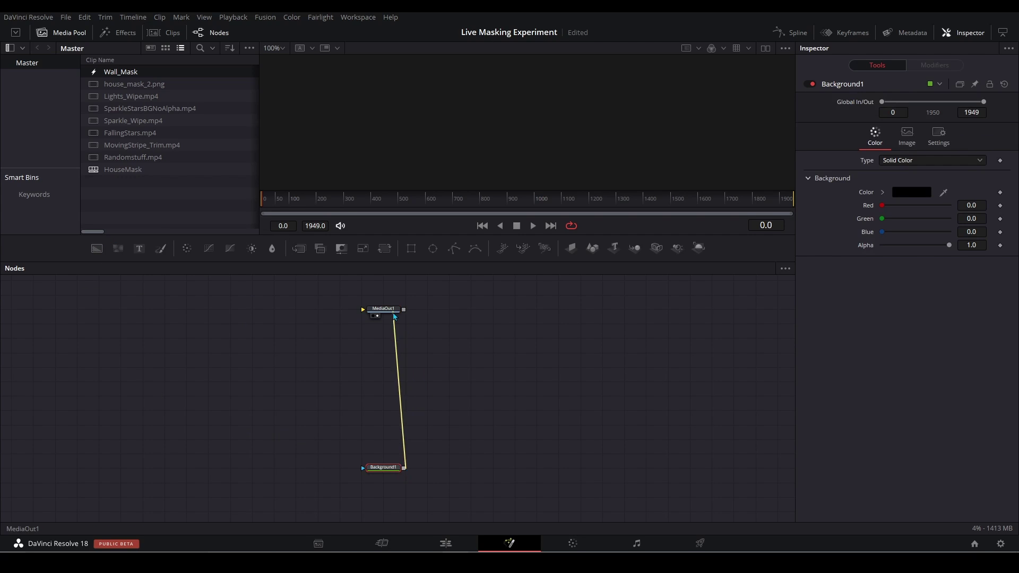
drag(950, 246, 881, 245)
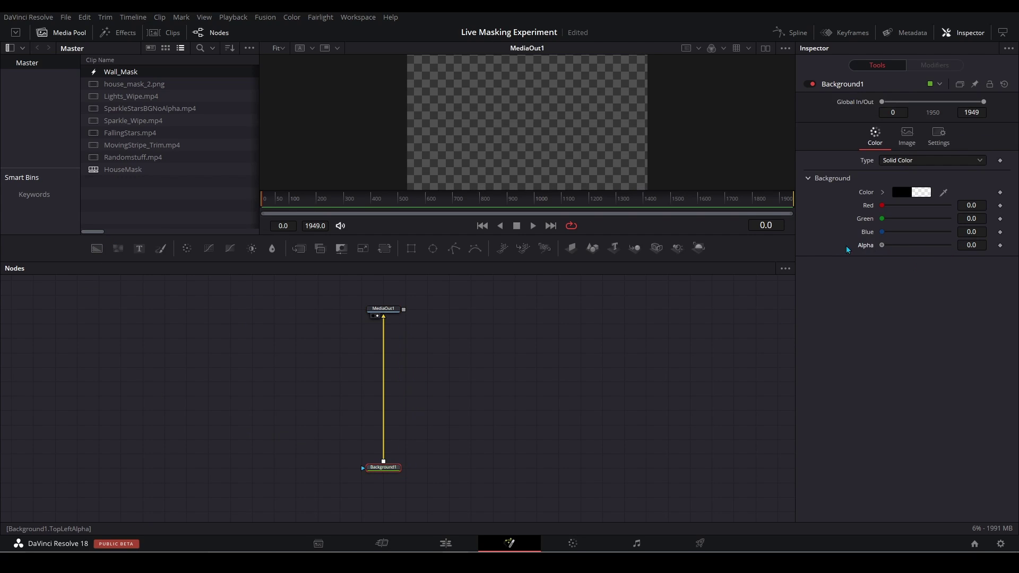
drag(547, 236, 546, 270)
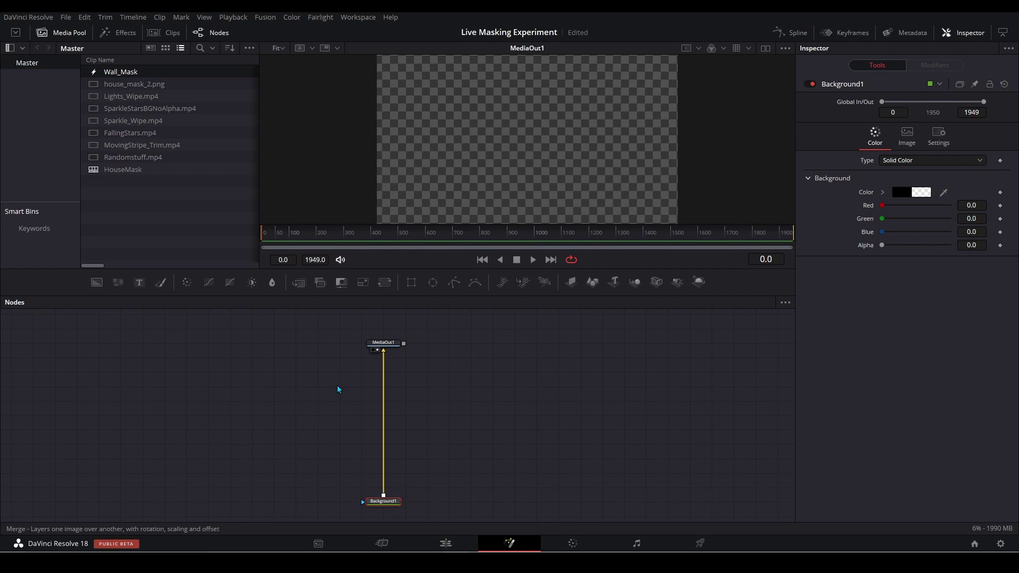
click(299, 282)
drag(386, 488, 392, 417)
- Add MatteControl1 set to Combine Alpha, fed by a second Background, plus a Polygon1 node
drag(341, 282, 276, 416)
click(903, 142)
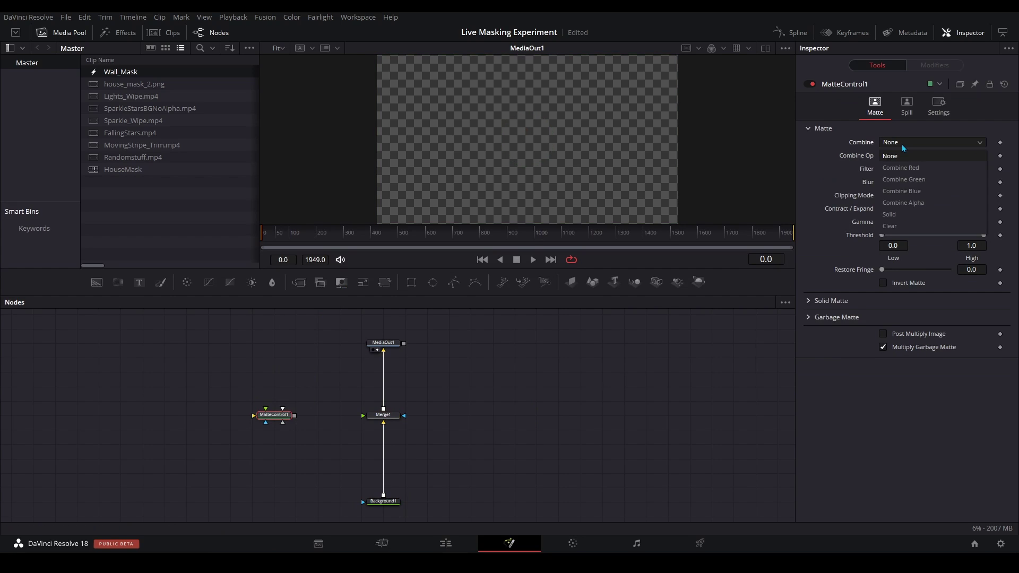
click(905, 202)
drag(96, 282, 193, 418)
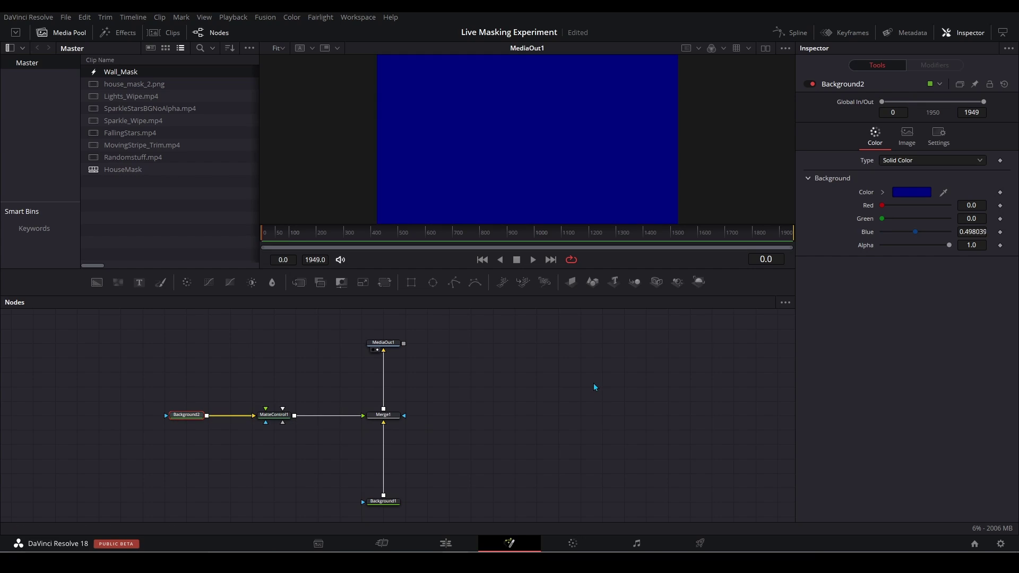
drag(451, 285, 278, 382)
click(362, 381)
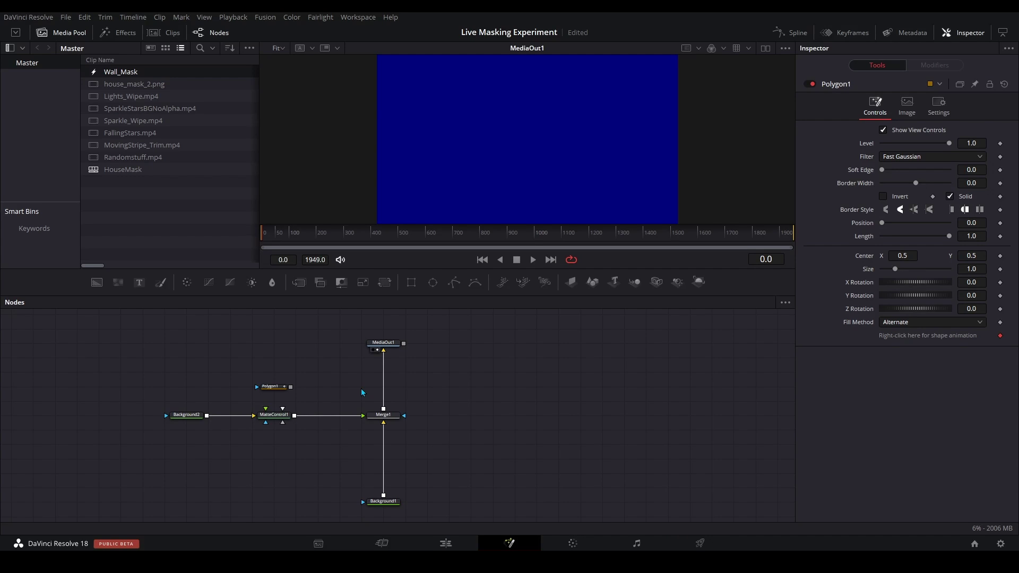
- Route the Video Clean Feed to the HP 27e Display
click(370, 17)
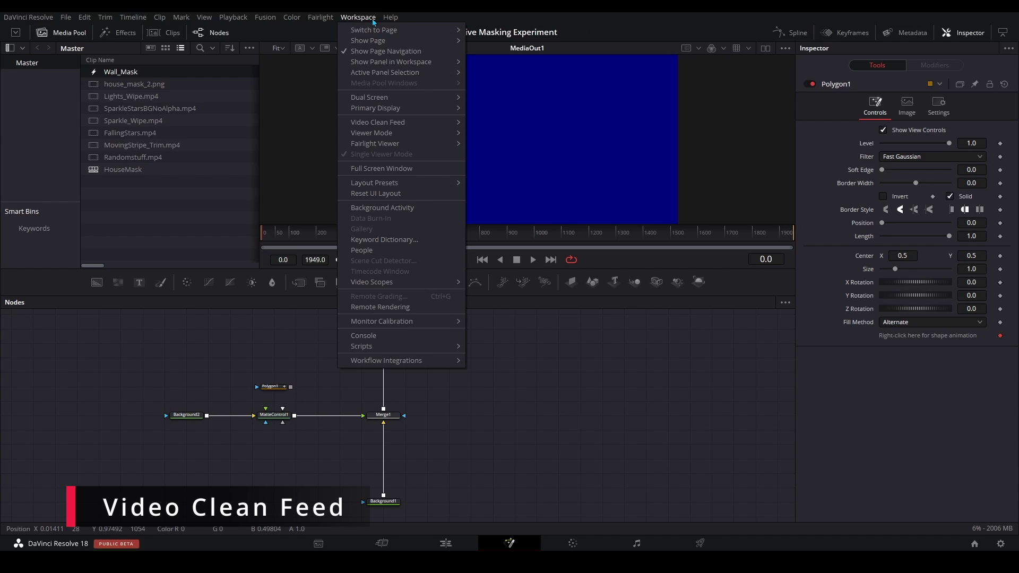
mouse_move(430, 123)
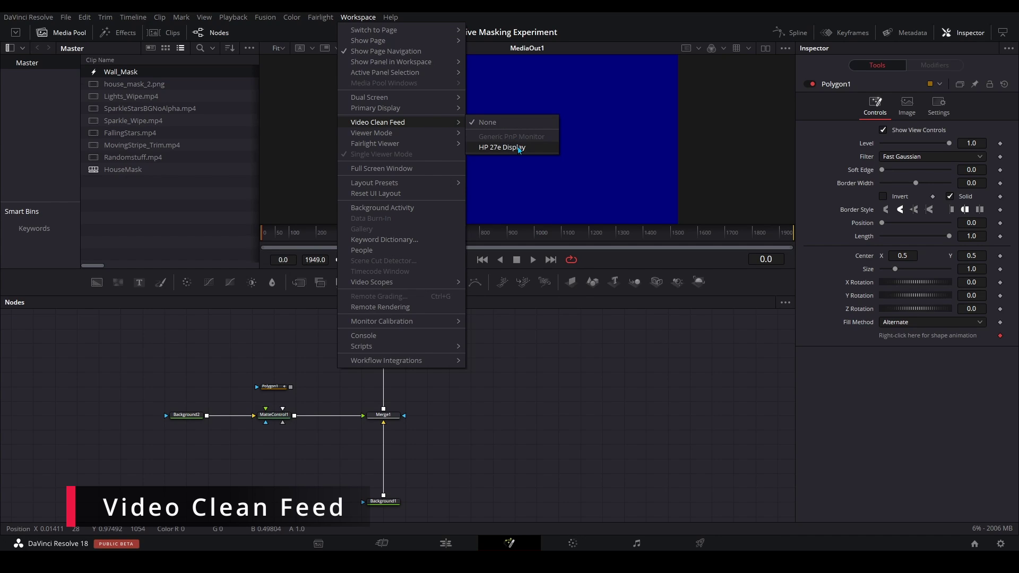
click(503, 148)
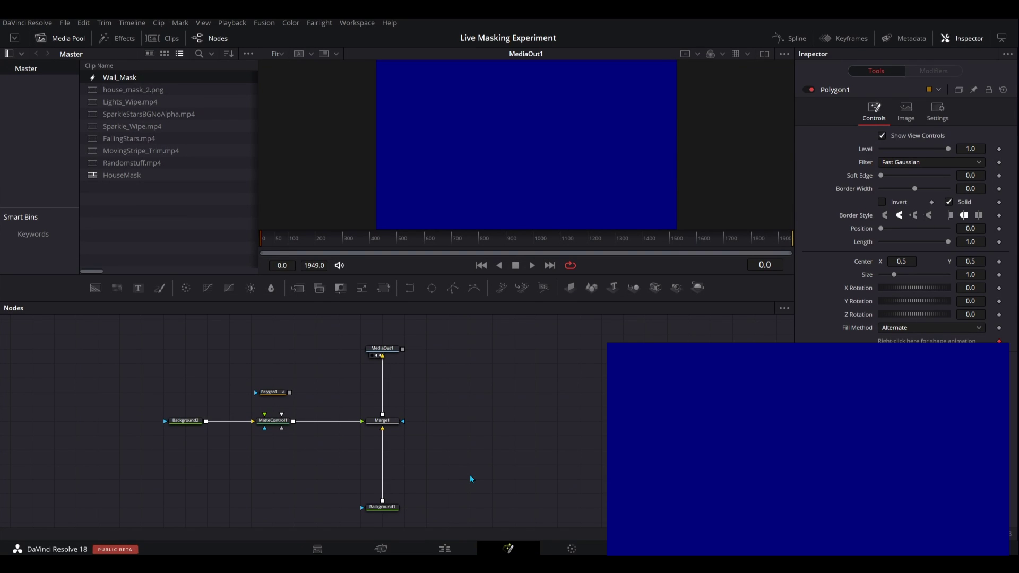
- Connect Polygon1 to MatteControl1 and draw a closed house-shaped polygon in the viewer
drag(289, 392, 281, 415)
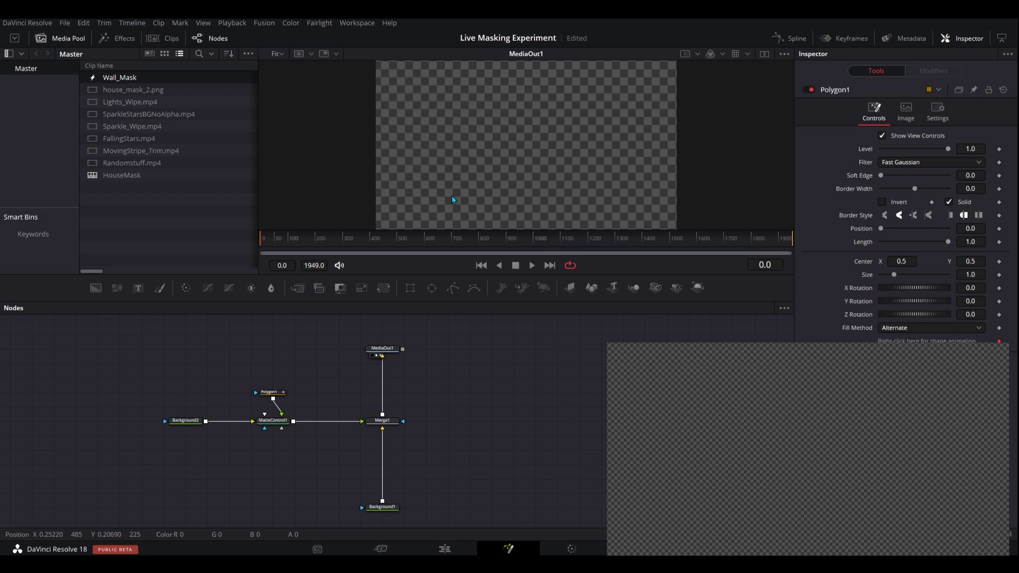
click(271, 392)
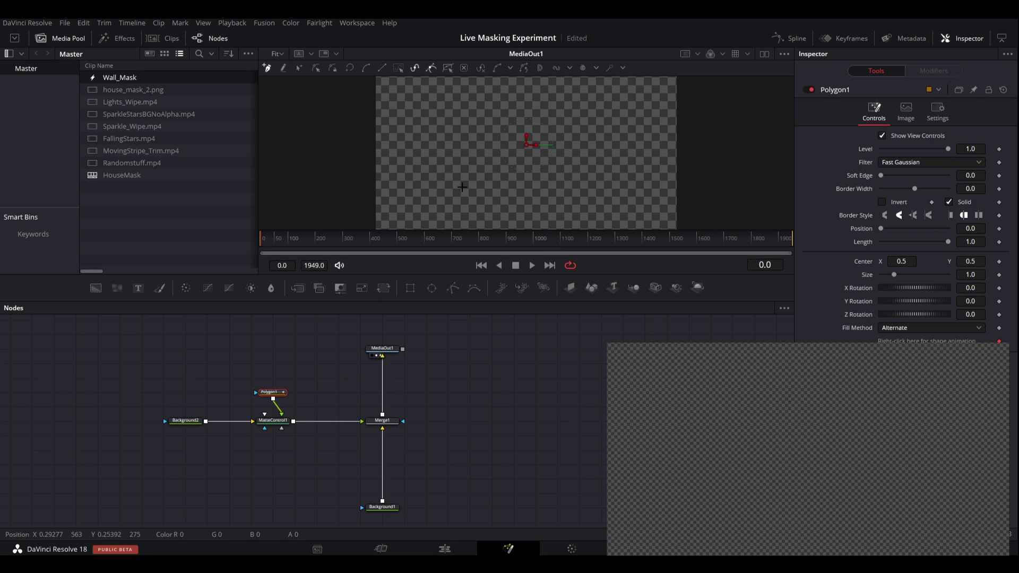
drag(454, 187, 484, 187)
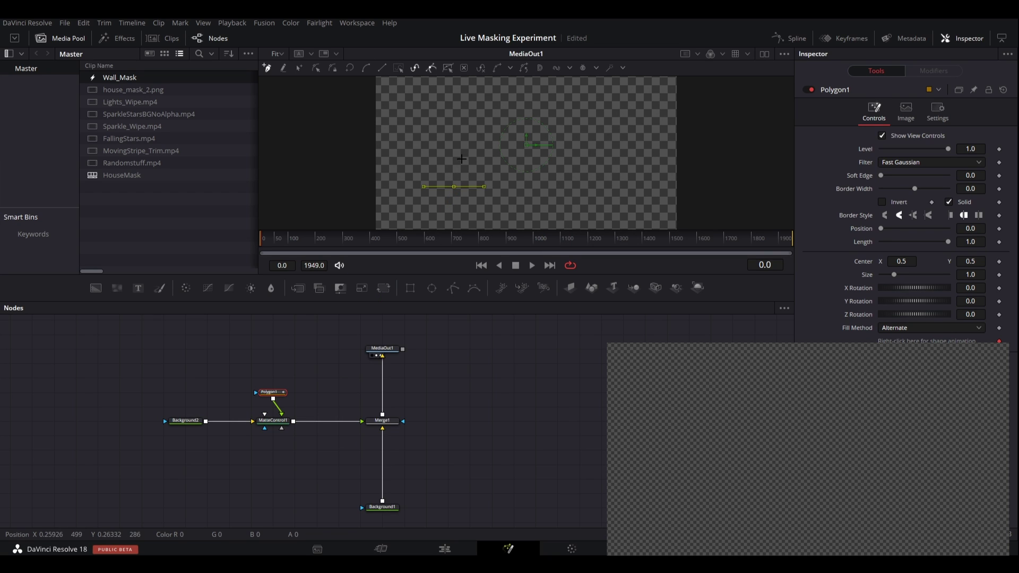
click(457, 131)
drag(528, 131, 576, 99)
click(598, 121)
click(596, 187)
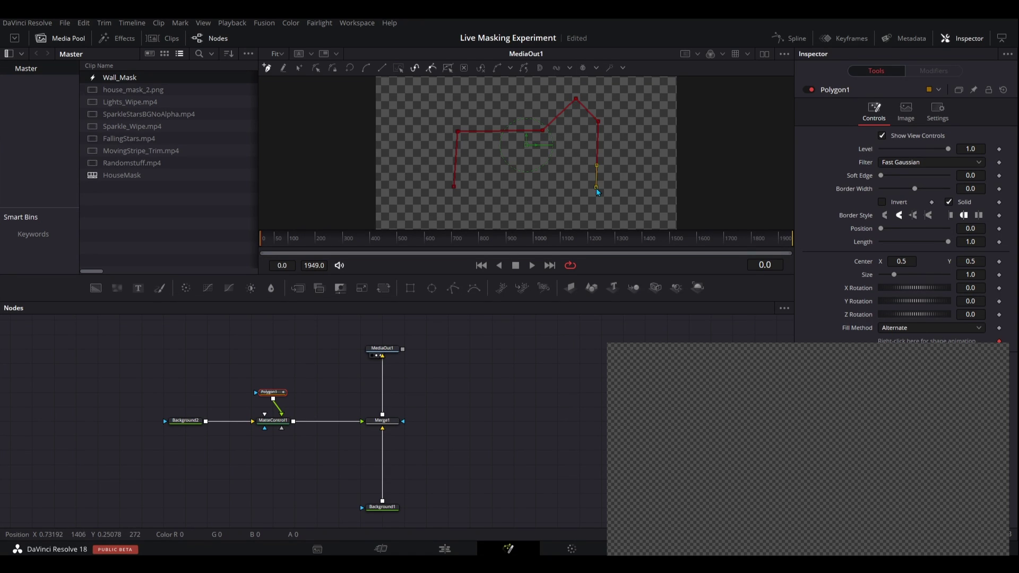
click(455, 188)
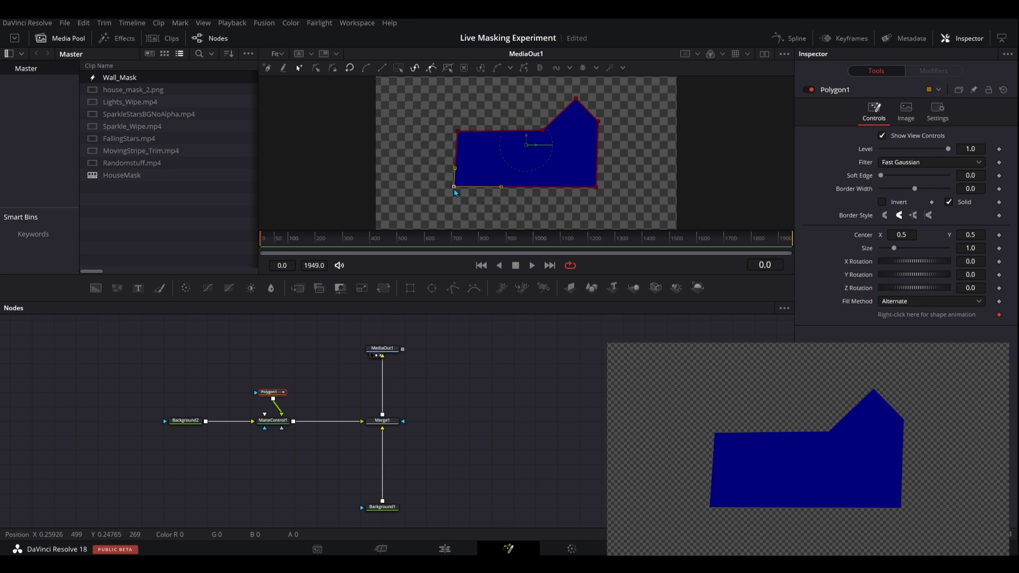
- Hide the Media Pool and Inspector and drag the divider to enlarge the viewer
click(74, 37)
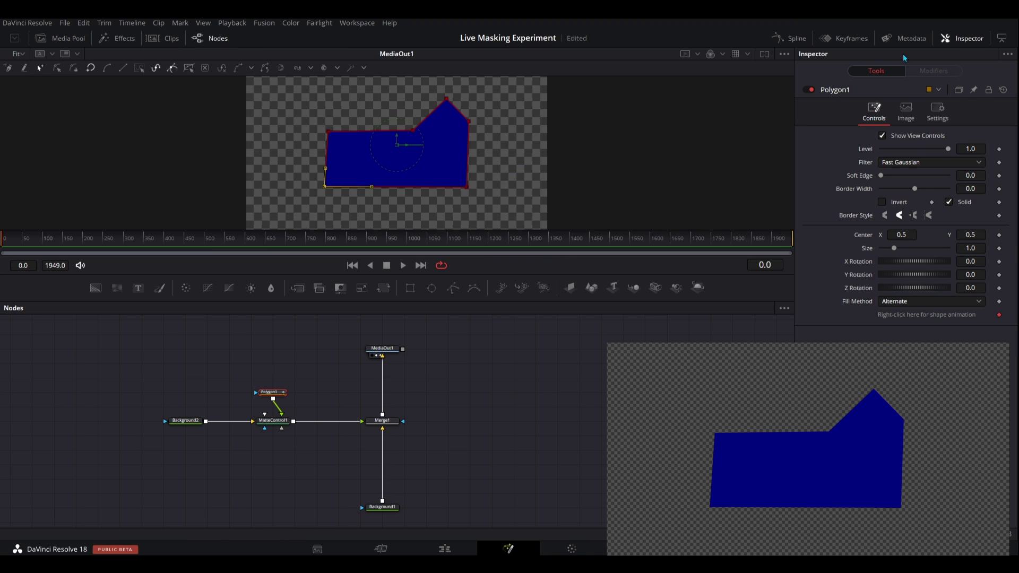
click(956, 38)
drag(567, 301, 567, 419)
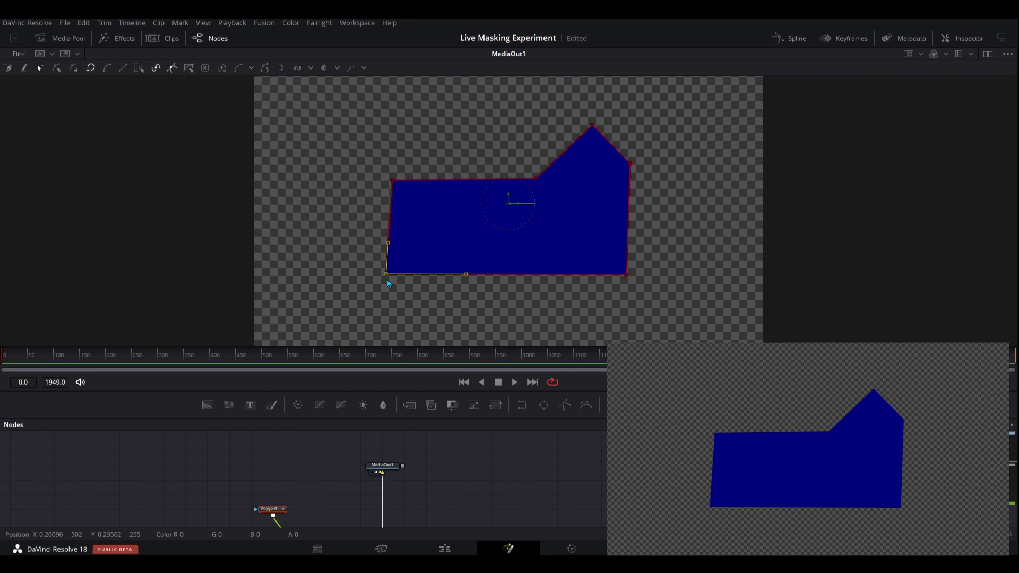
- Shift the bottom-left corner and peak, then nudge the bottom-right corner with arrow keys
mouse_move(387, 275)
mouse_down()
mouse_move(474, 244)
mouse_move(399, 275)
mouse_up()
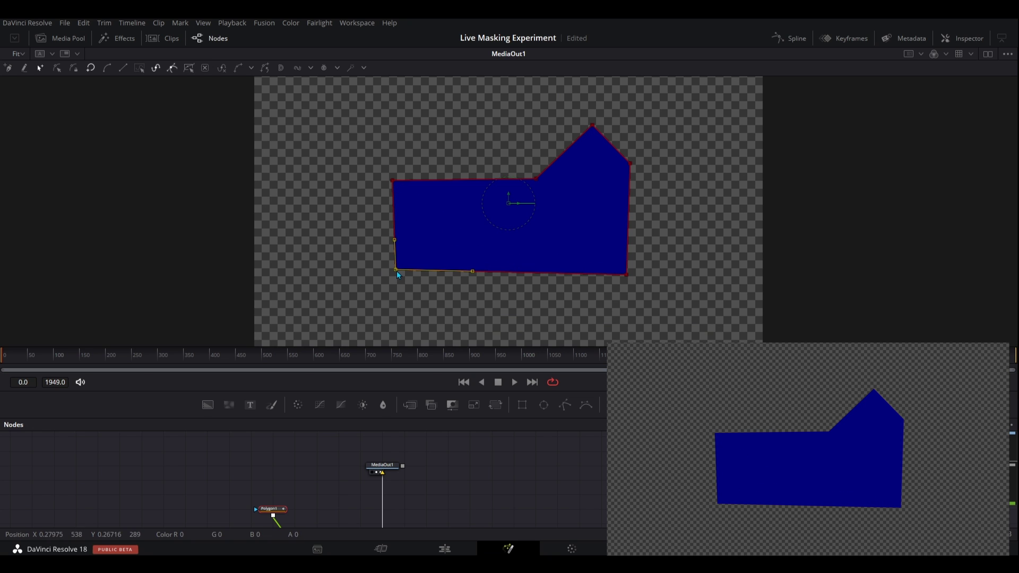
drag(593, 126, 606, 116)
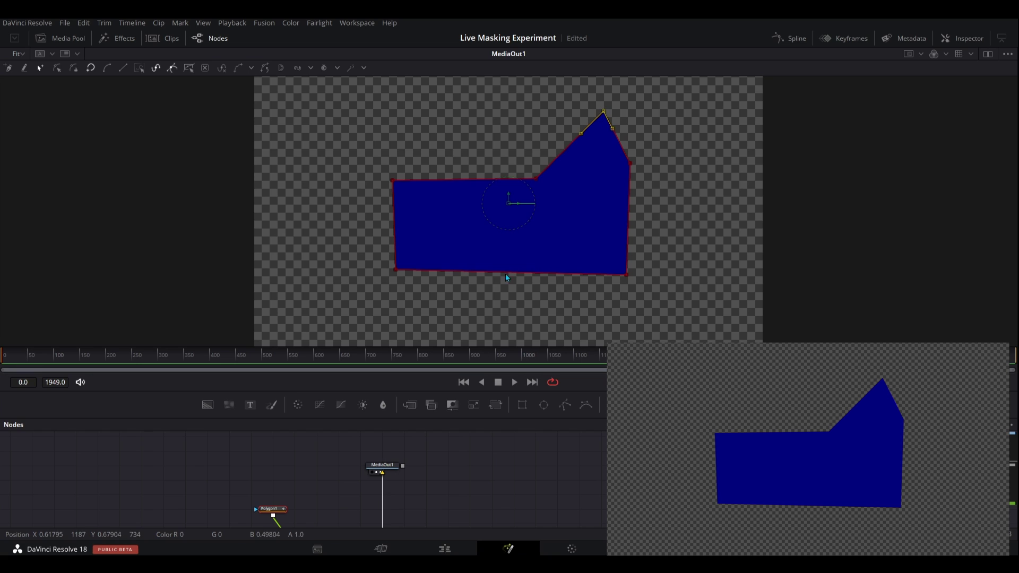
click(626, 275)
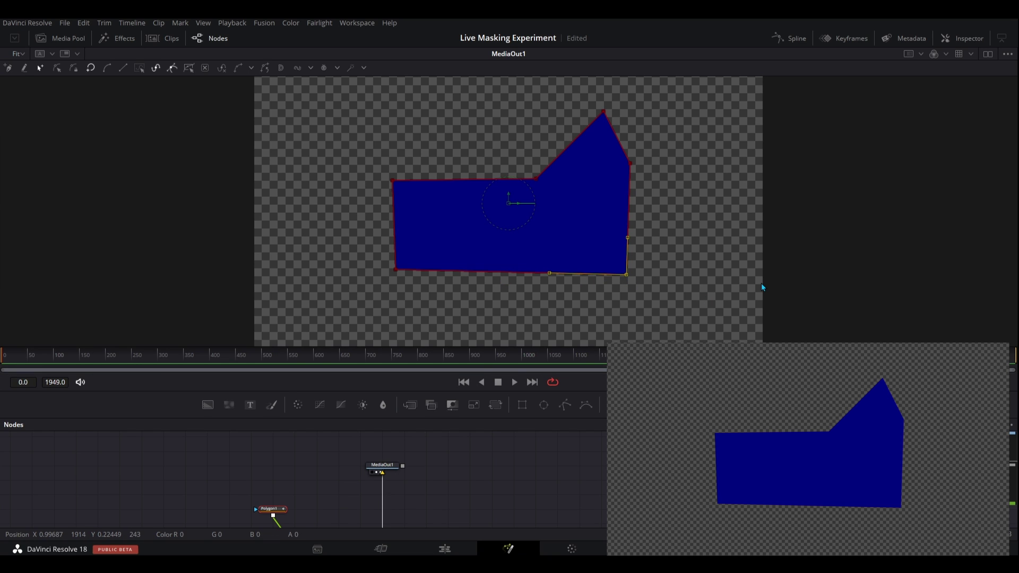
key(Up)
key(Up)
key(Up)
key(Up)
key(Up)
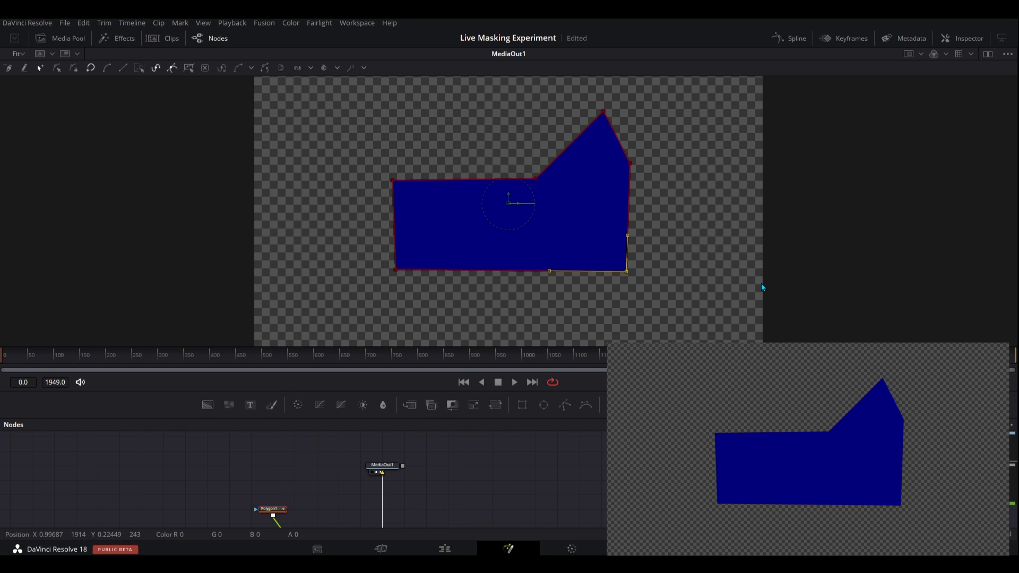
key(Left)
key(Left)
key(Left)
key(Left)
key(Left)
key(Left)
key(Left)
key(Left)
key(Left)
key(Left)
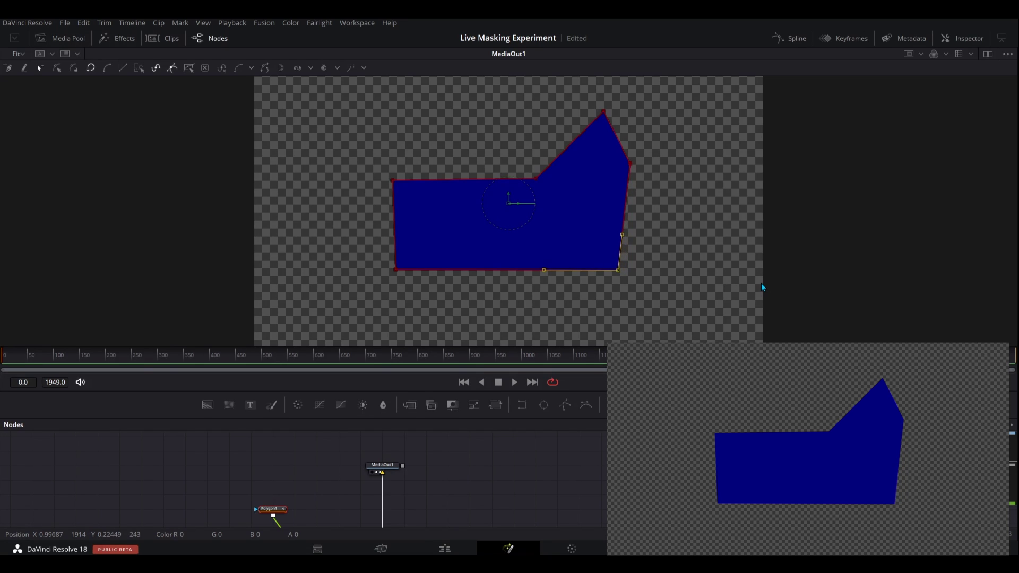
key(Right)
key(Right)
key(Right)
key(Right)
key(Right)
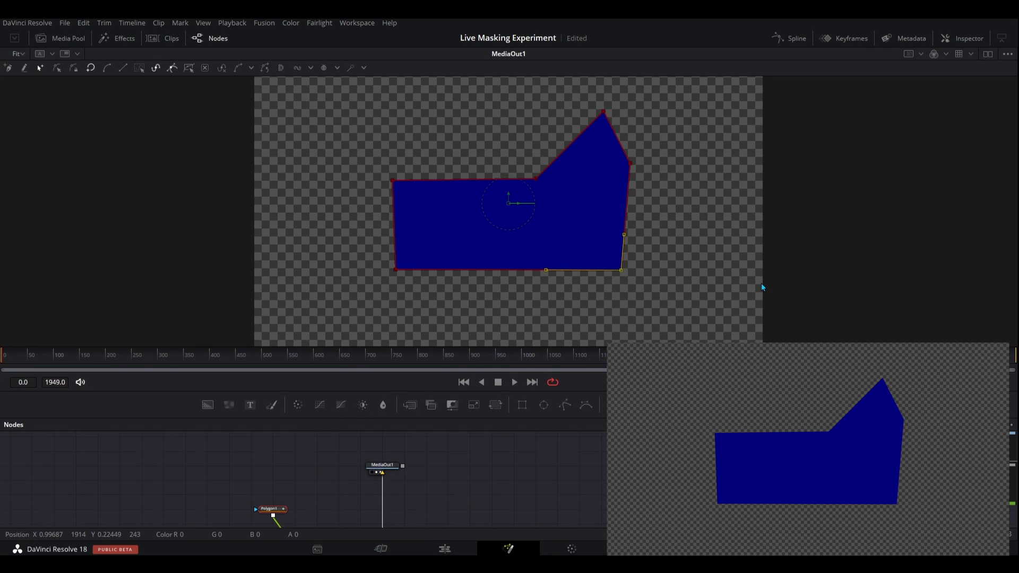
key(Right)
key(Right)
key(Right)
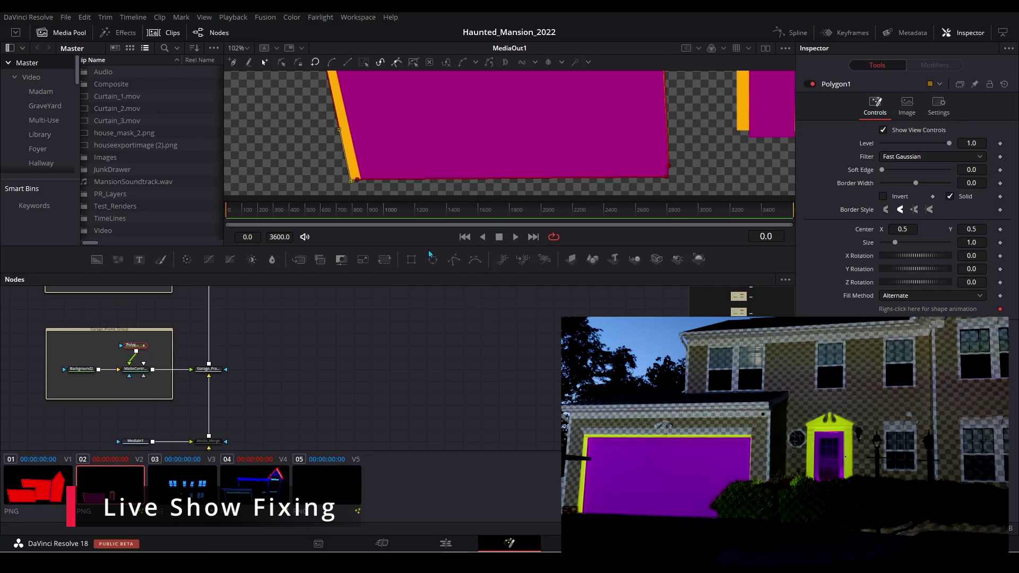
- Open clip 03's window mask comp and nudge Polygon23's crossbar points into alignment
click(56, 495)
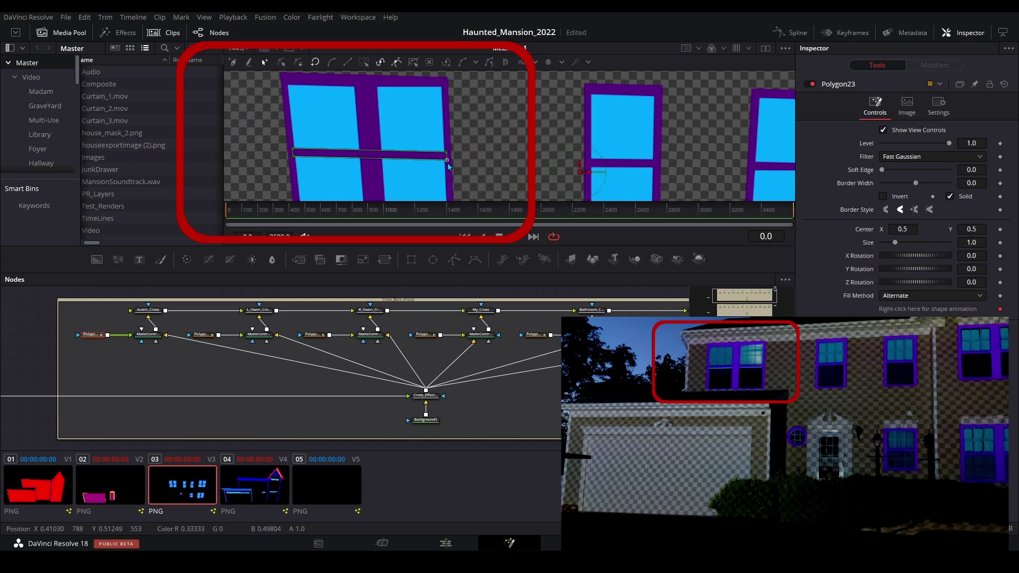
click(448, 161)
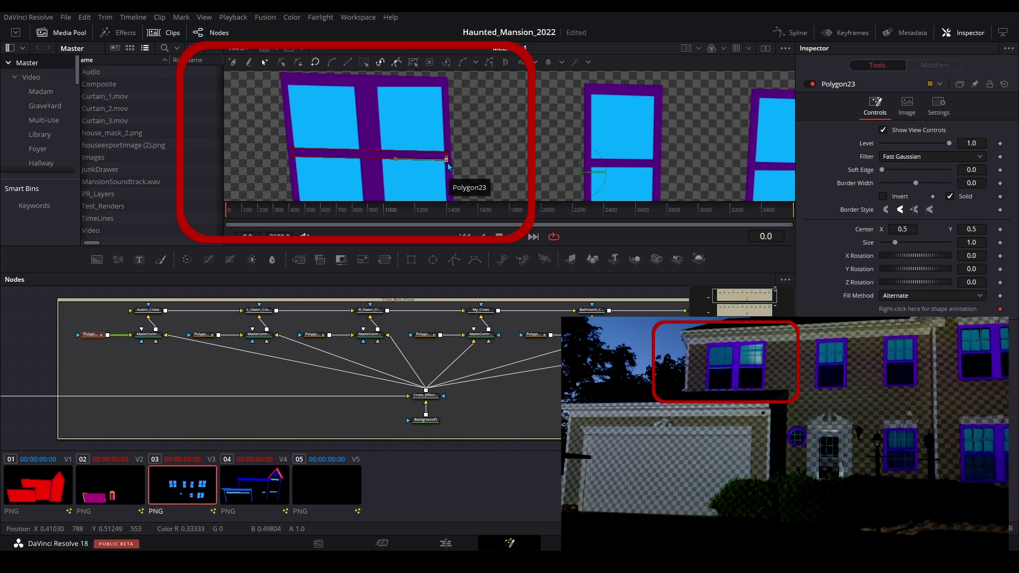
key(Left)
key(Right)
key(Down)
key(Down)
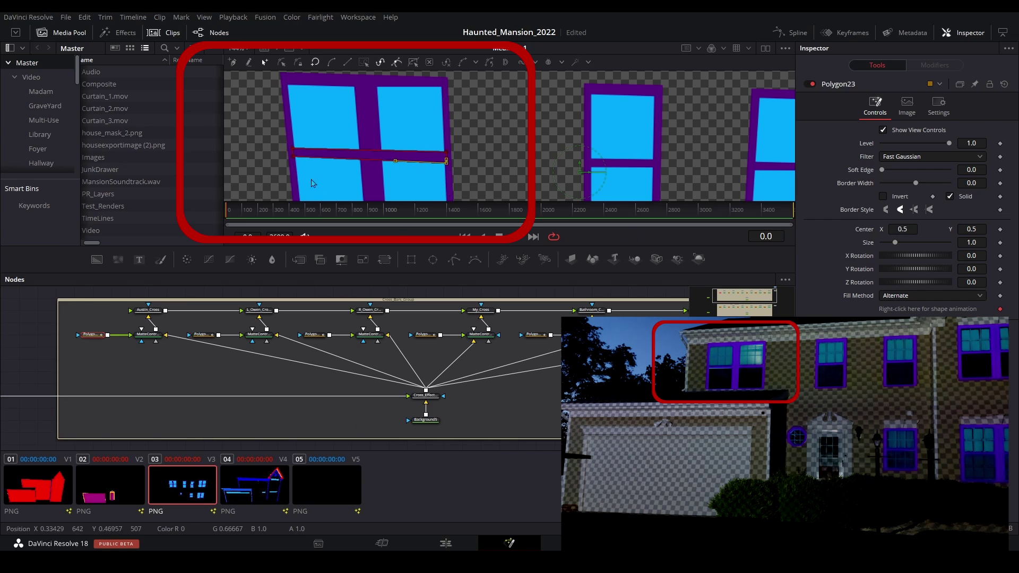
click(293, 156)
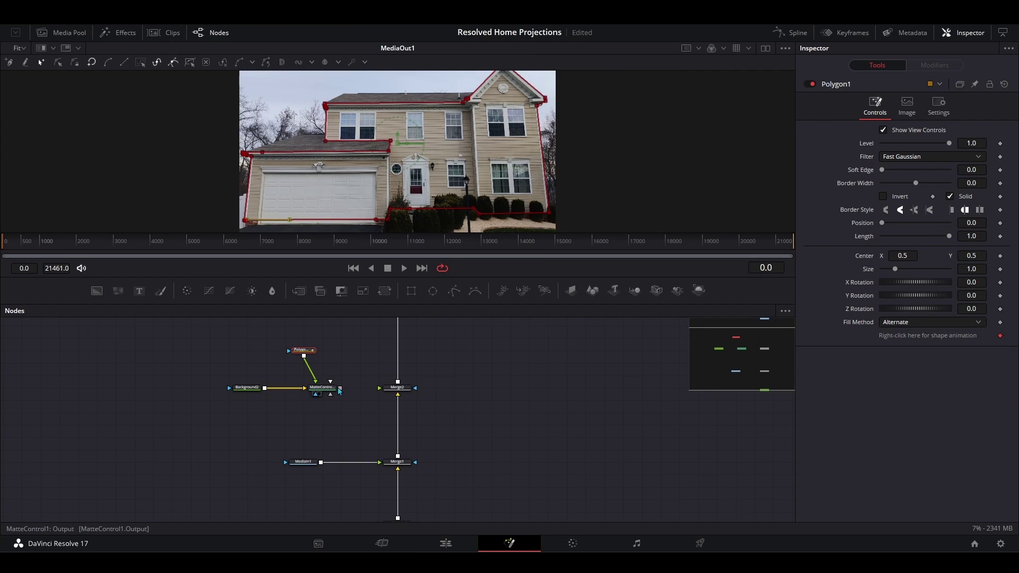
- Connect MatteControl1 to Merge2's foreground, then enlarge the viewer and hide the Inspector
drag(340, 389, 380, 388)
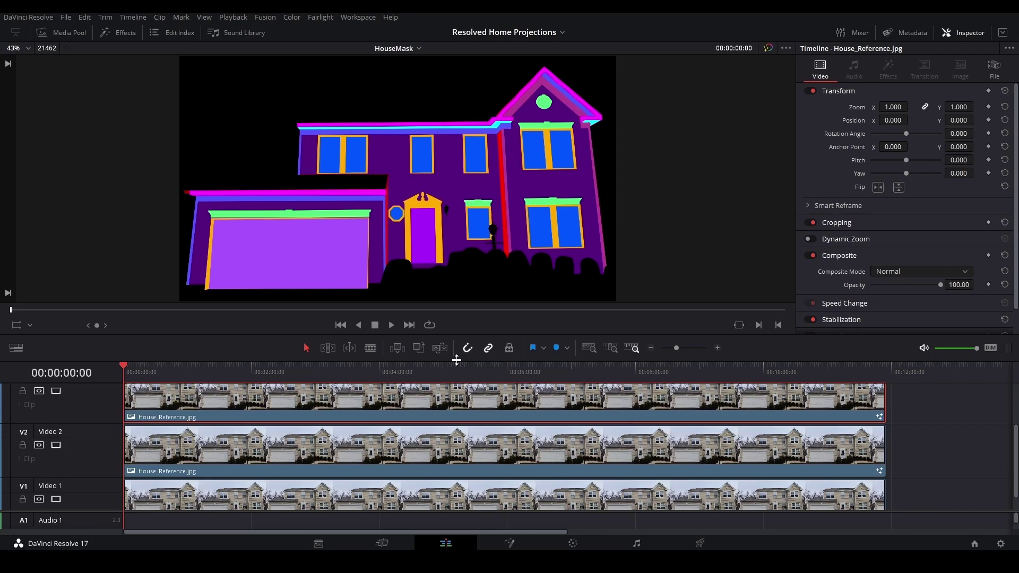
drag(457, 360, 458, 438)
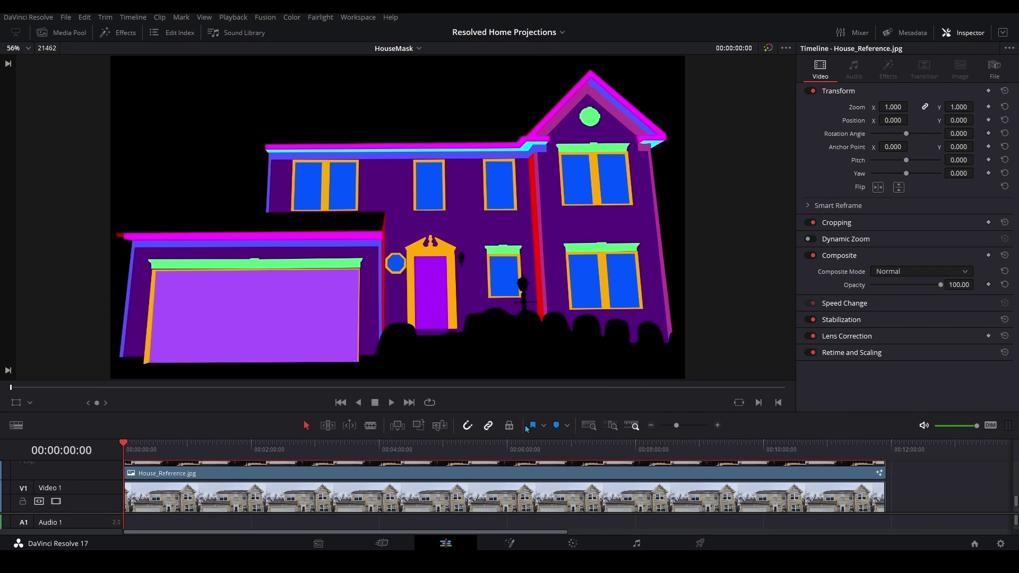
click(975, 35)
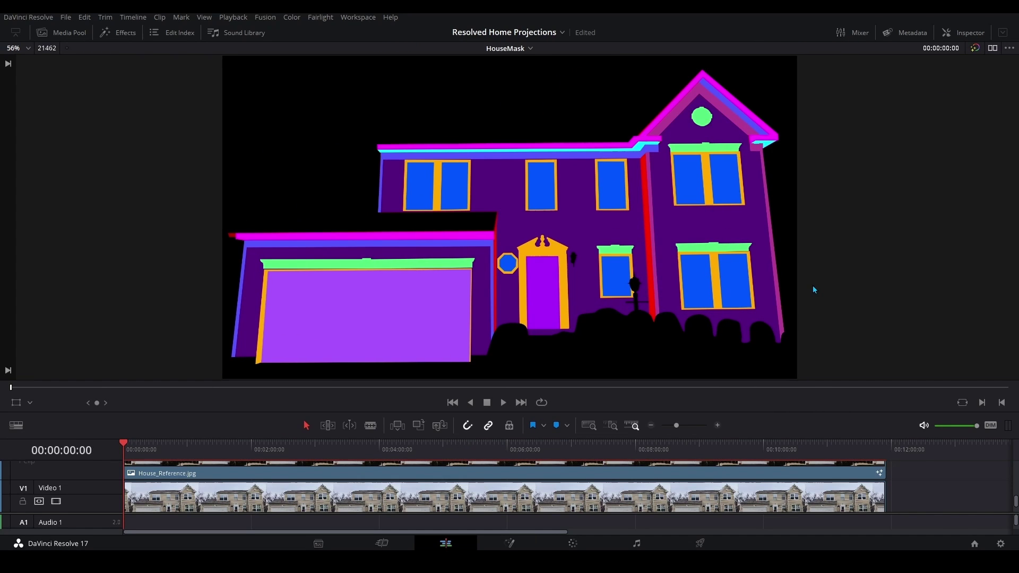